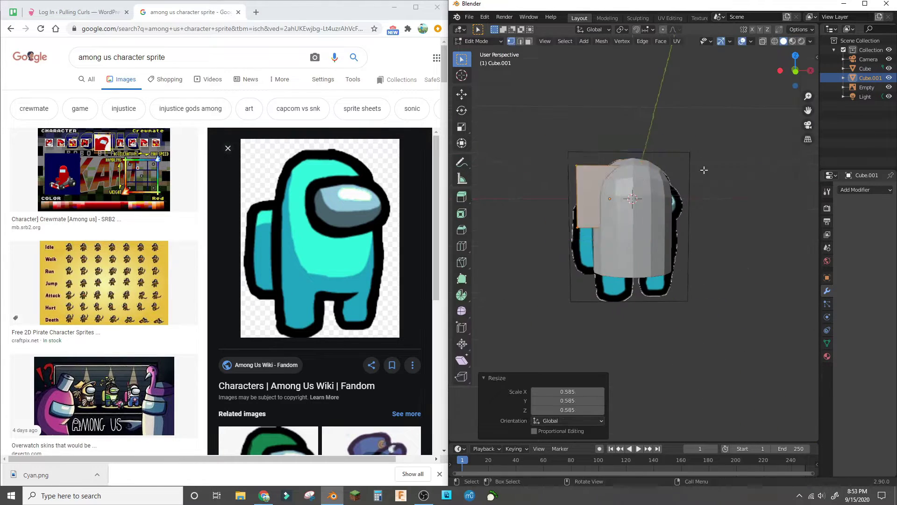
scroll(640, 202, "up", 3)
scroll(639, 202, "down", 4)
Step: Subdivide the body's bottom face into a grid and dissolve the selected faces
middle_click_drag(640, 203, 606, 212)
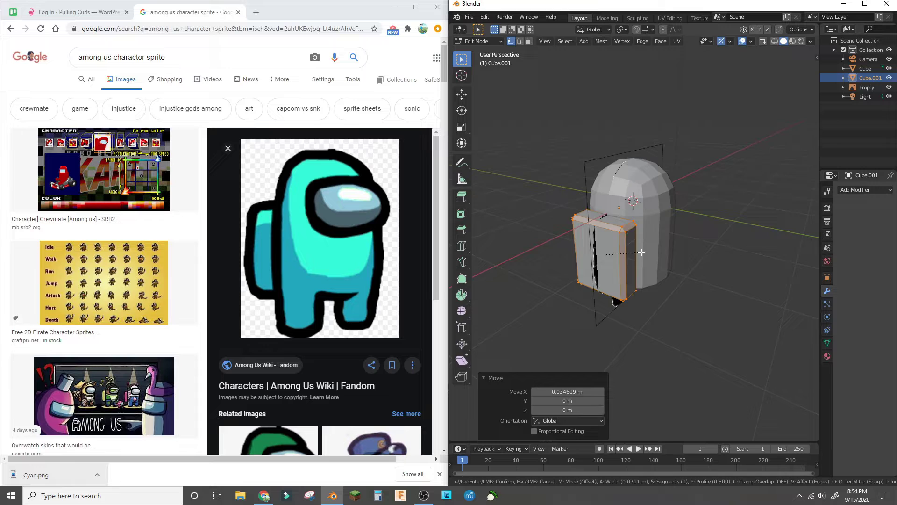
key("Tab")
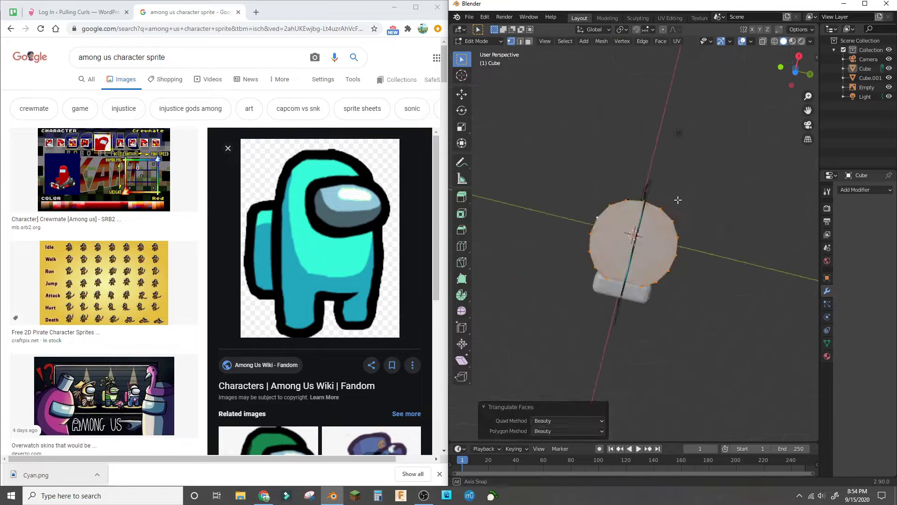
key("Escape")
middle_click_drag(695, 181, 620, 211)
right_click(620, 204)
left_click(620, 212)
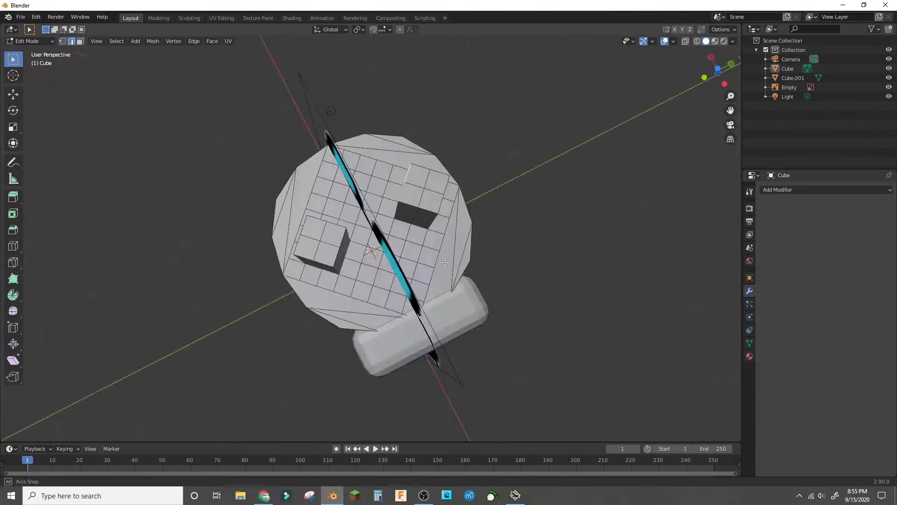
right_click(431, 294)
left_click(392, 457)
Step: Select the bottom-grid faces where the legs go and dissolve them into leg holes
mouse_move(392, 458)
middle_mouse_down()
mouse_move(300, 291)
mouse_move(397, 212)
middle_mouse_up()
left_click(301, 290)
left_click(397, 212)
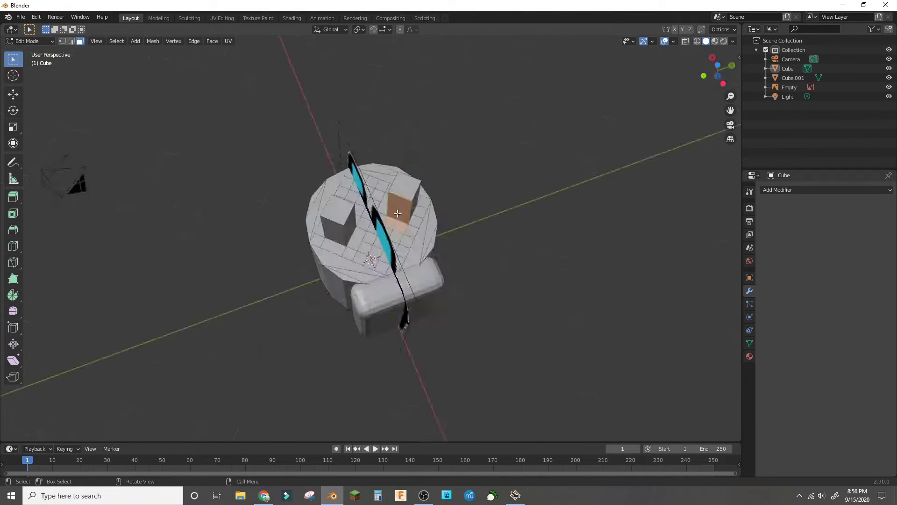
right_click(353, 230)
mouse_move(482, 247)
middle_mouse_down()
mouse_move(353, 230)
mouse_move(410, 223)
mouse_move(371, 304)
mouse_move(358, 197)
mouse_move(431, 297)
mouse_move(549, 161)
mouse_move(364, 157)
mouse_move(374, 189)
mouse_move(590, 110)
mouse_move(531, 244)
mouse_move(582, 281)
middle_mouse_up()
left_click(353, 229)
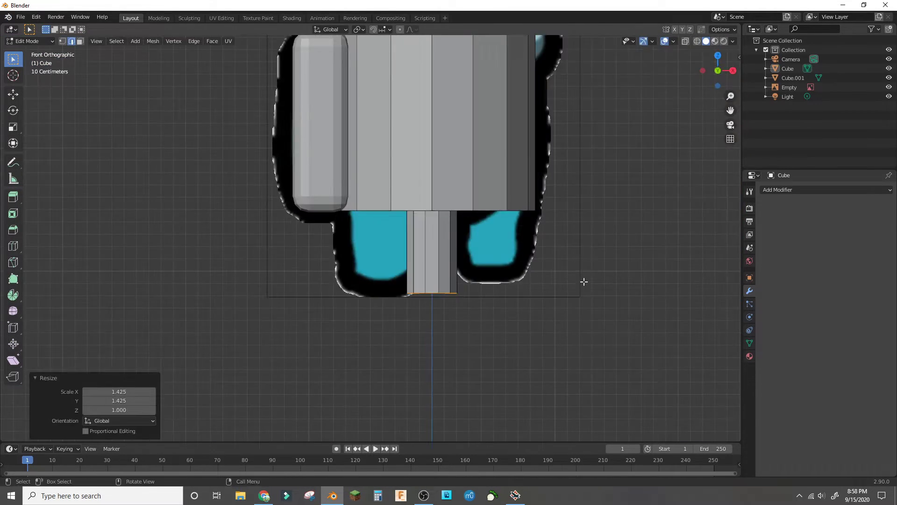
mouse_move(533, 267)
middle_mouse_down()
mouse_move(490, 176)
mouse_move(519, 225)
mouse_move(544, 206)
mouse_move(701, 395)
mouse_move(633, 300)
middle_mouse_up()
scroll(518, 224, "up", 5)
scroll(634, 300, "up", 2)
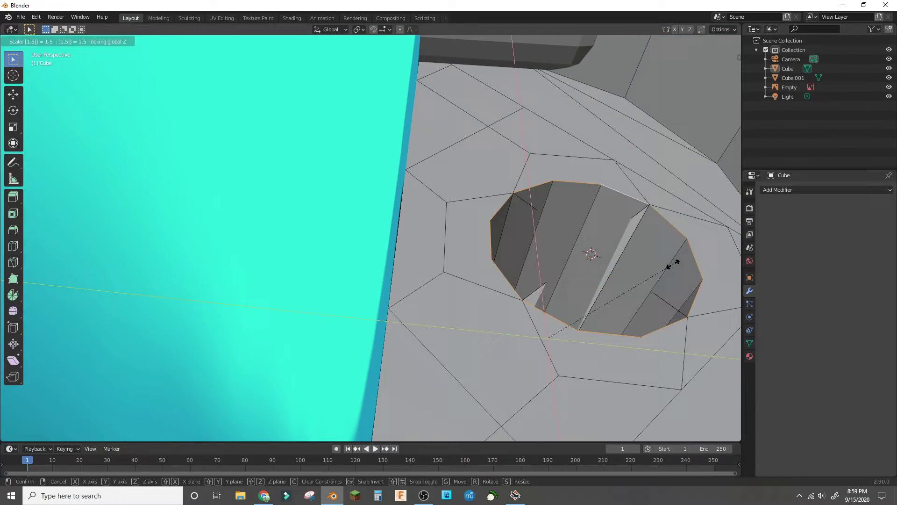
middle_click_drag(671, 260, 528, 248)
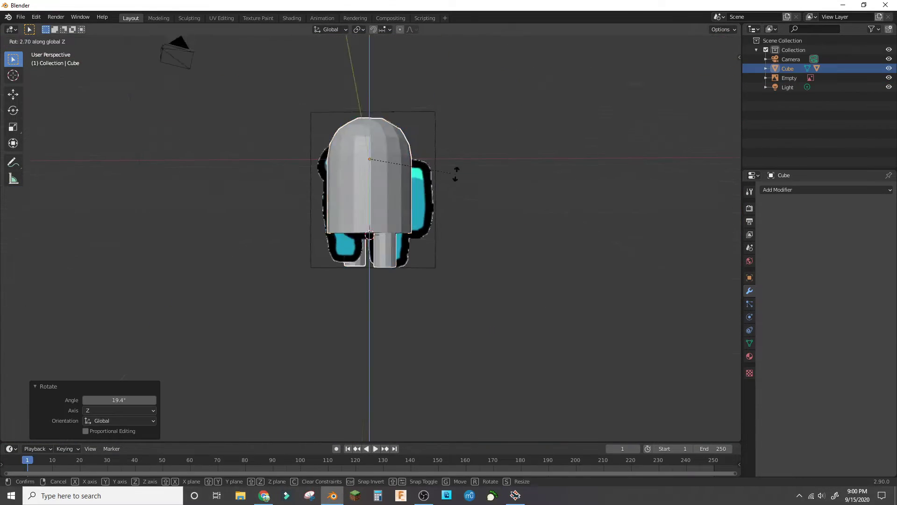
Step: Select the whole body and start rotating it around Z from the back view
left_click(371, 182)
key("ctrl+KP_1")
key("r")
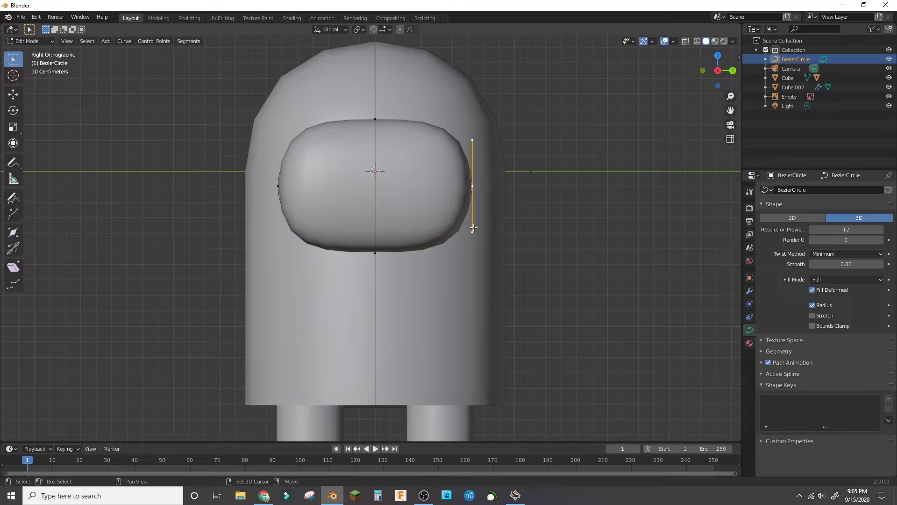
Step: Resize the backpack curve points to fit the crewmate's back
middle_click_drag(474, 227, 408, 116)
right_click(408, 115)
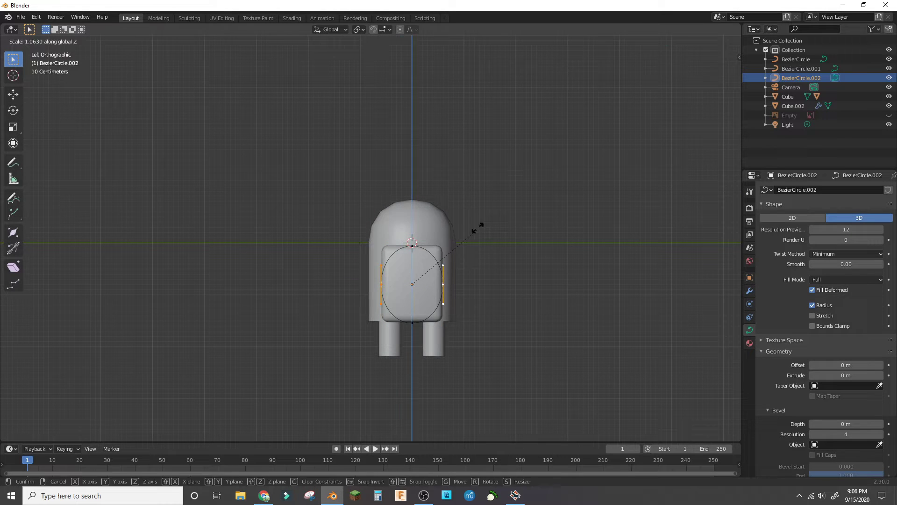
left_click(477, 246)
mouse_move(476, 247)
middle_mouse_down()
mouse_move(454, 224)
mouse_move(417, 300)
mouse_move(475, 358)
middle_mouse_up()
scroll(456, 225, "up", 5)
key("g")
right_click(416, 300)
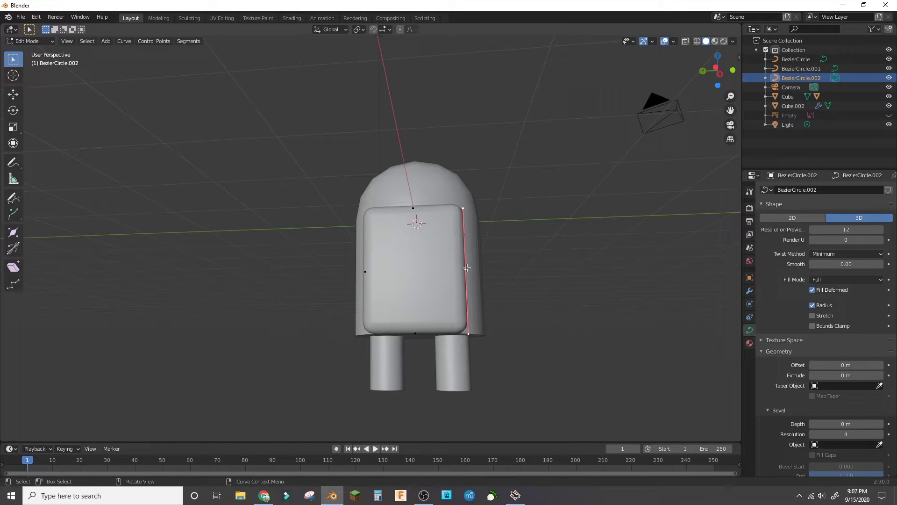
left_click(545, 332)
middle_click_drag(546, 333, 490, 280)
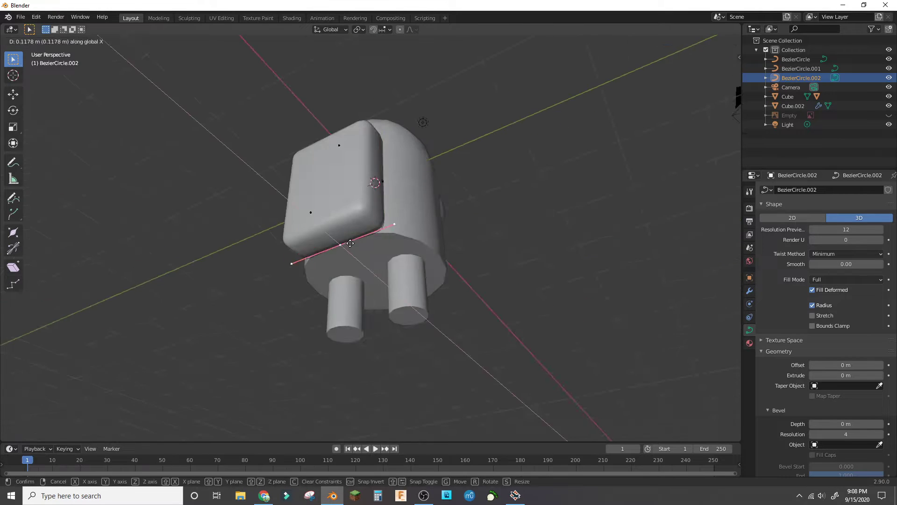
Step: From the front view, enter Edit Mode on the backpack curve
left_click(421, 232)
key("Tab")
key("KP_1")
key("Tab")
key("shift+z")
left_click(330, 232)
mouse_move(67, 88)
middle_mouse_down()
mouse_move(330, 231)
mouse_move(365, 284)
middle_mouse_up()
key("Tab")
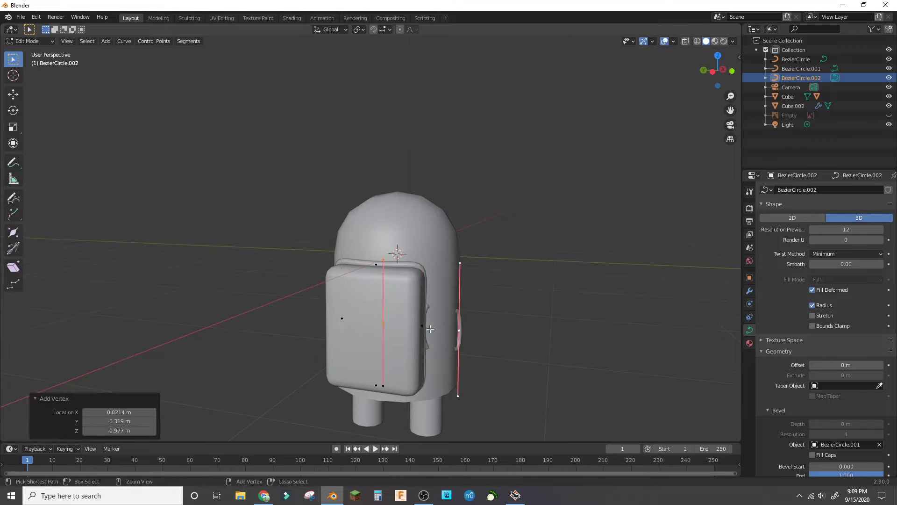
Step: Subdivide all backpack curve segments and return to Object Mode
key("a")
right_click(411, 282)
left_click(436, 302)
mouse_move(412, 283)
middle_mouse_down()
mouse_move(296, 269)
mouse_move(408, 235)
mouse_move(566, 290)
middle_mouse_up()
key("Tab")
left_click(30, 41)
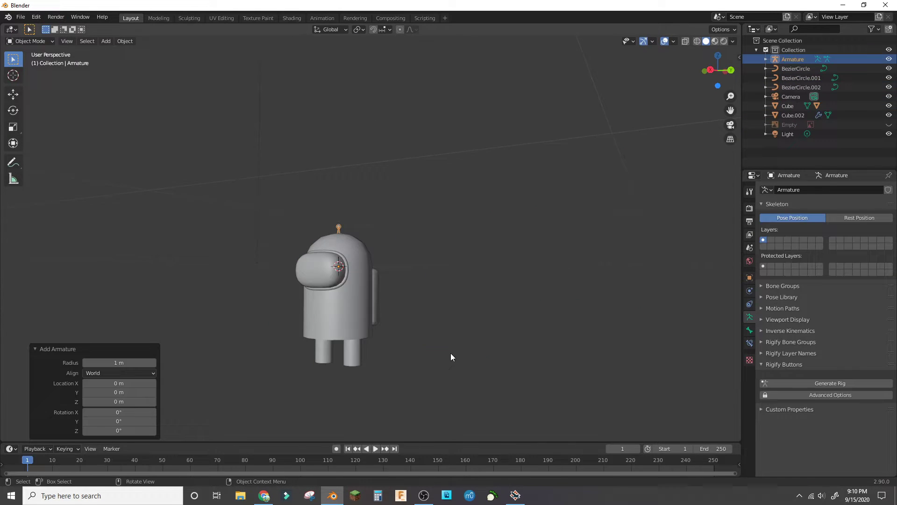
Step: Position and rotate the armature bones, adding a Copy Rotation constraint
key("Tab")
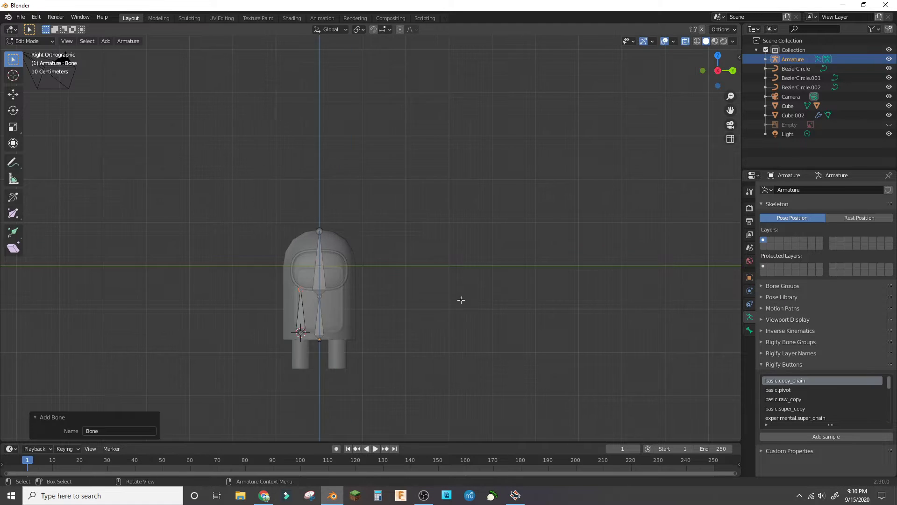
left_click(300, 317)
scroll(256, 226, "up", 3)
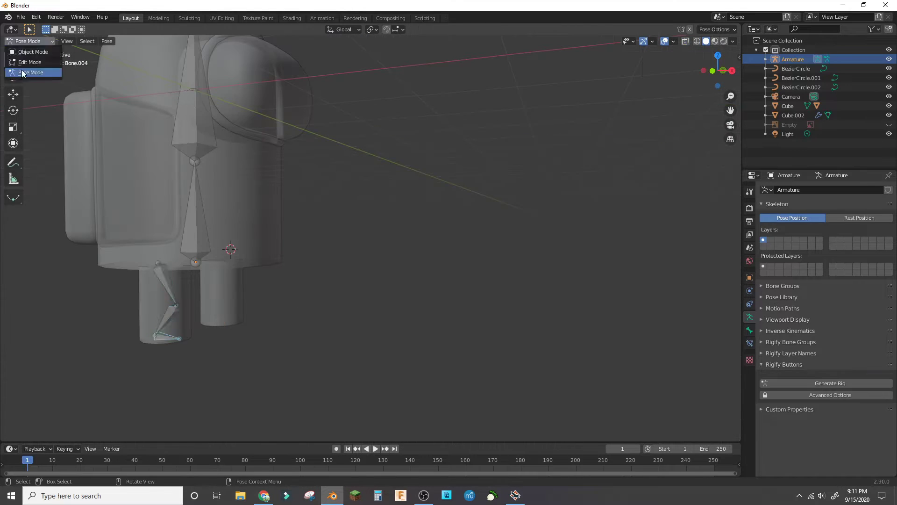
left_click(331, 291)
scroll(319, 287, "up", 2)
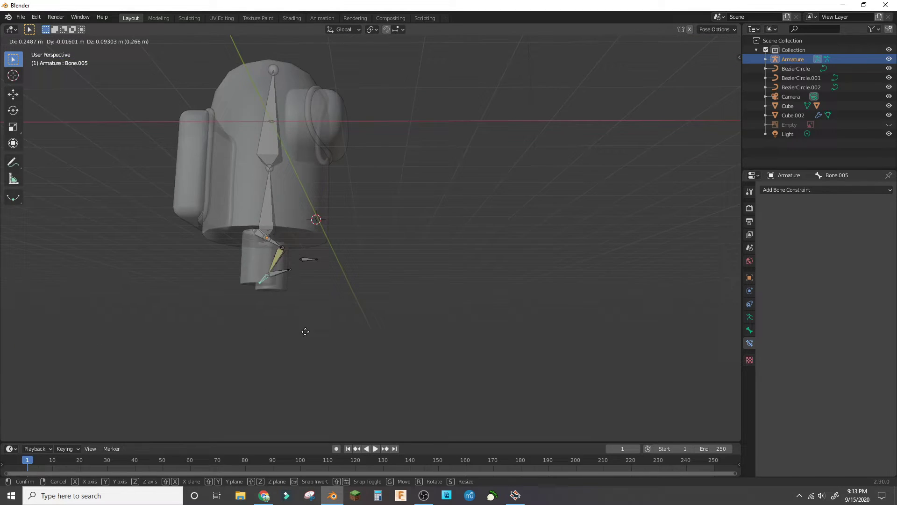
key("g")
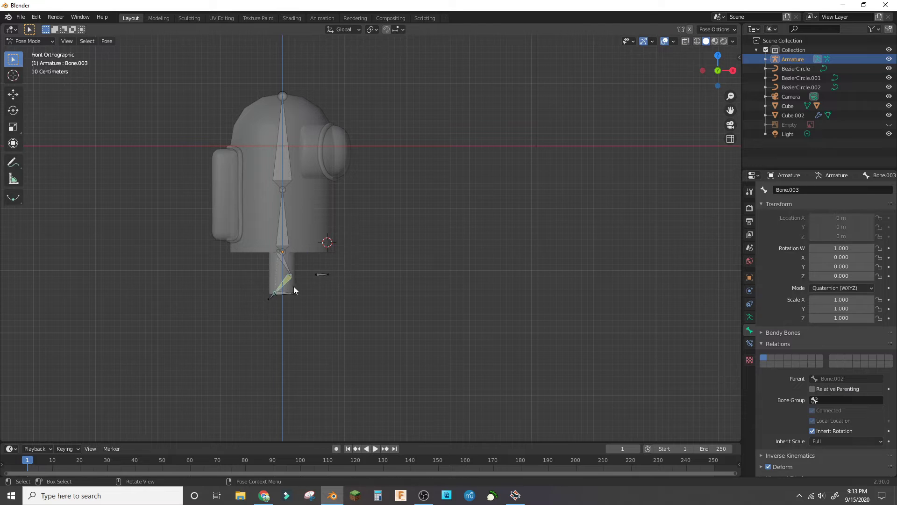
left_click(733, 248)
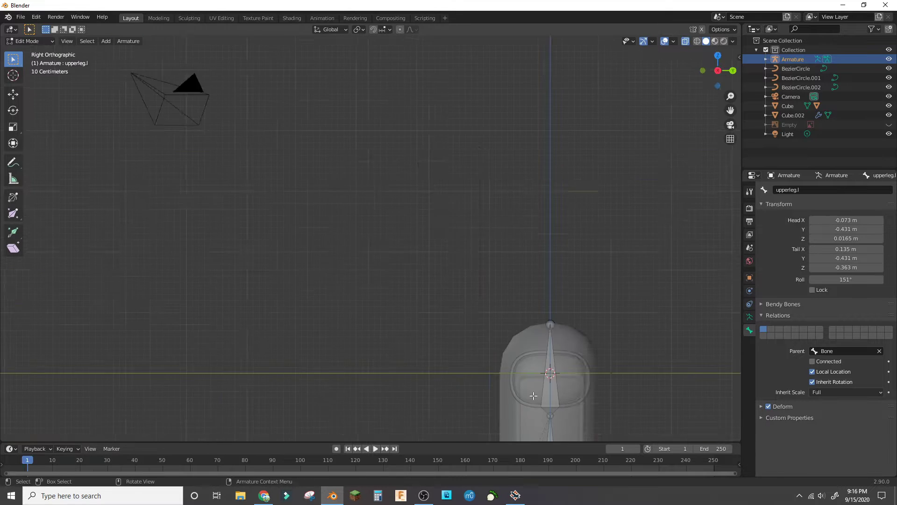
scroll(532, 397, "down", 3)
Step: Duplicate the left leg bone to create the other leg's bone
key("shift+d")
type("y0.9")
key("Return")
scroll(526, 343, "up", 2)
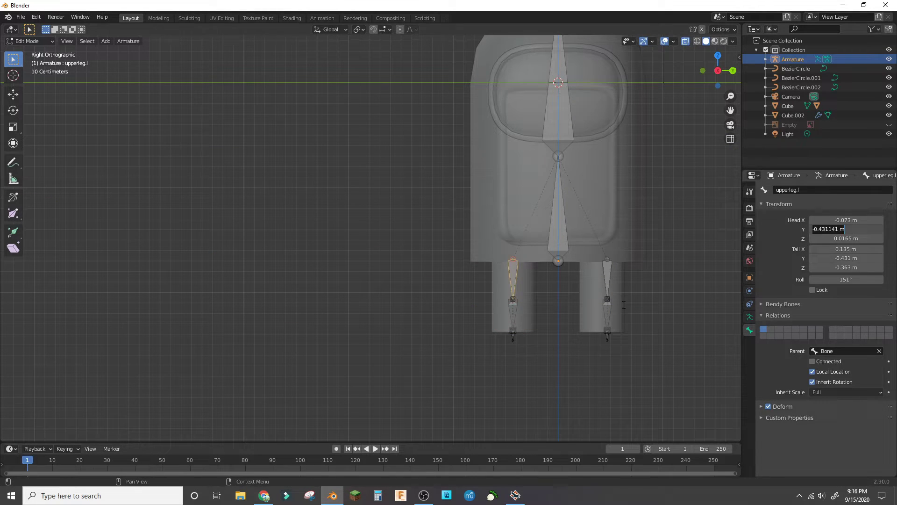
key("Return")
key("ctrl+z")
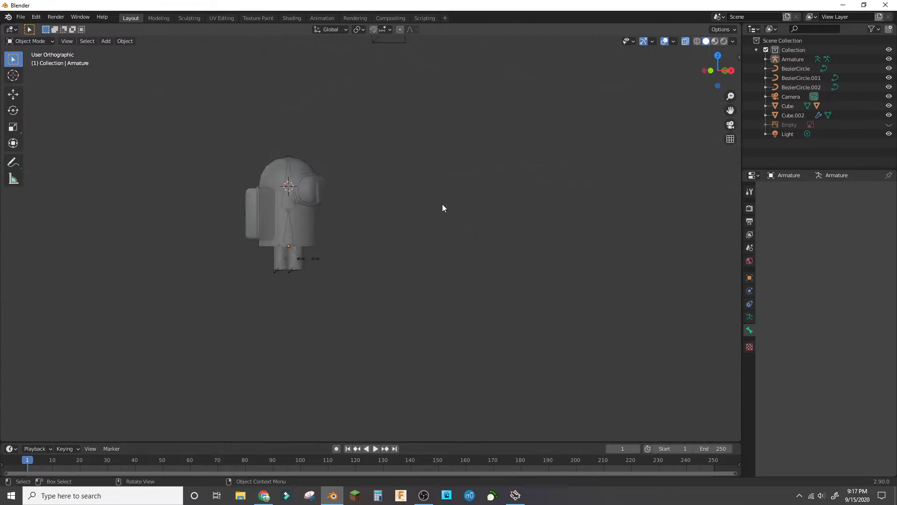
Step: Parent the body mesh to the armature and add edge loops across the legs
left_click(440, 214)
middle_click_drag(441, 214, 498, 309)
scroll(498, 308, "up", 4)
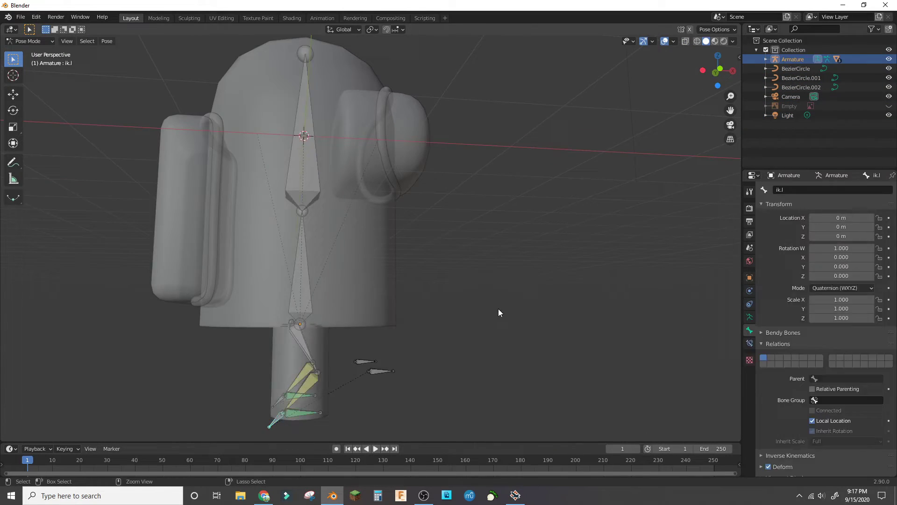
left_click(303, 54)
key("Tab")
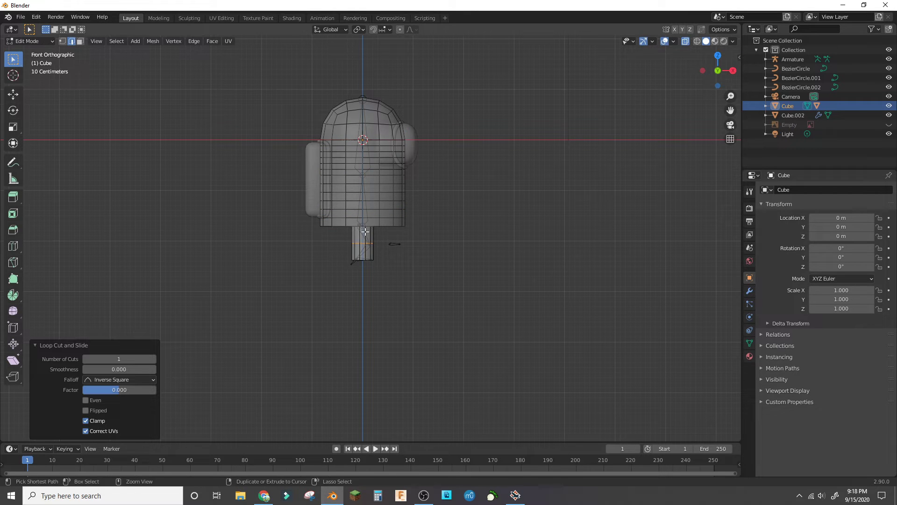
left_click(373, 254)
scroll(371, 223, "up", 6)
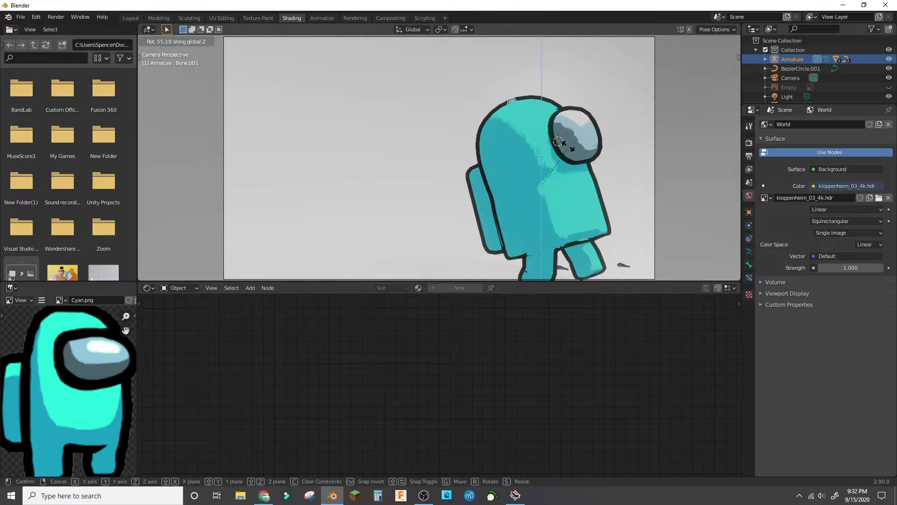
Step: Duplicate the rigged cyan crewmate to start the second character
key("shift+d")
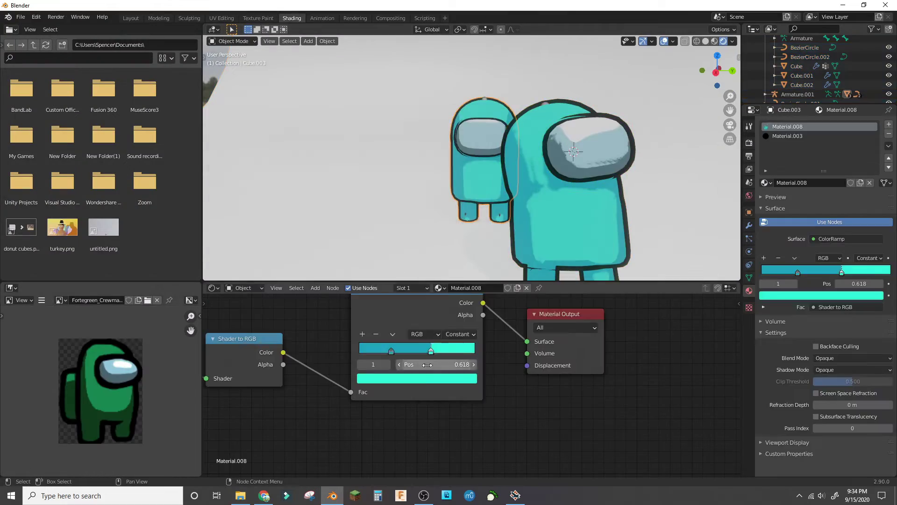
Step: Scale the cube into a tall, stretched knife blade block
middle_click_drag(283, 49, 459, 142)
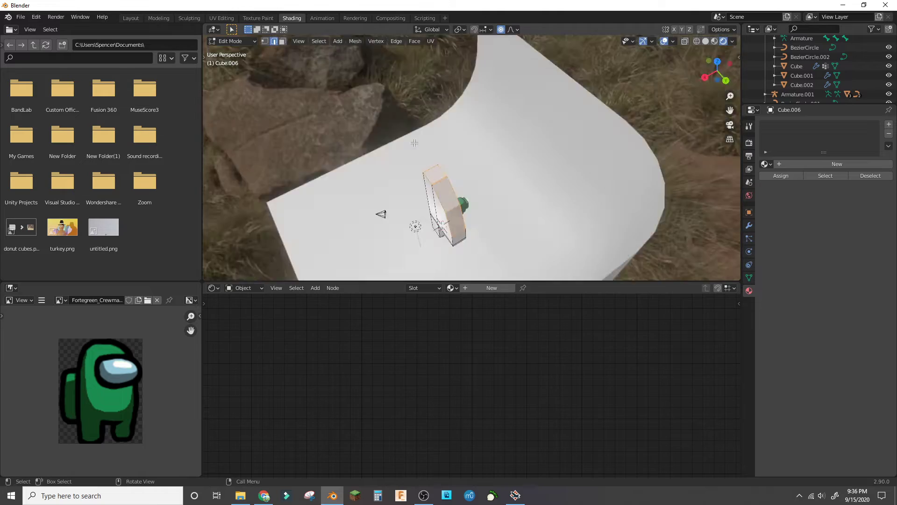
left_click(436, 193)
middle_click_drag(436, 192, 605, 138)
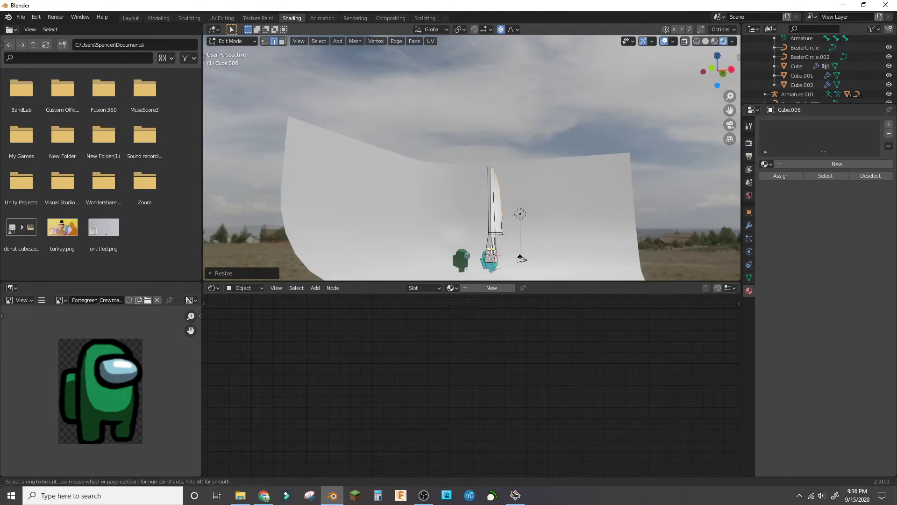
left_click(534, 245)
mouse_move(534, 245)
middle_mouse_down()
mouse_move(284, 187)
mouse_move(524, 145)
middle_mouse_up()
scroll(525, 146, "down", 5)
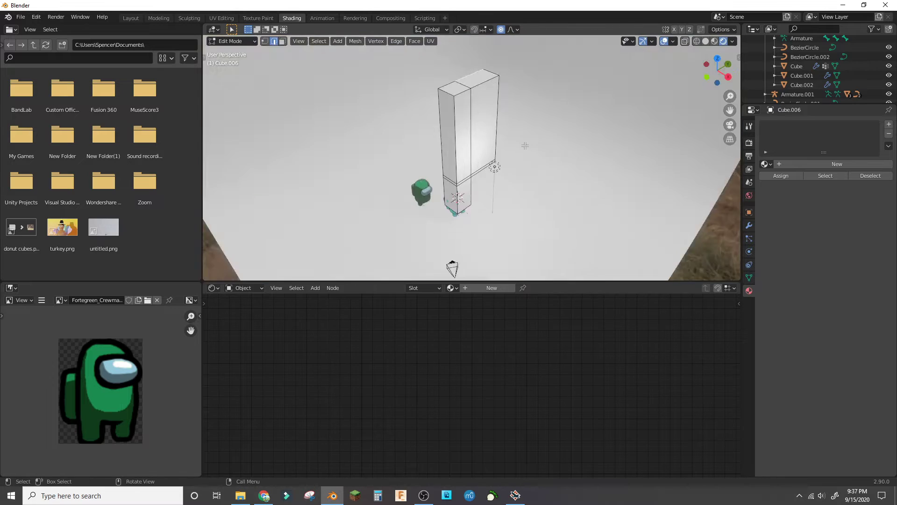
right_click(471, 55)
middle_click_drag(471, 54, 462, 165)
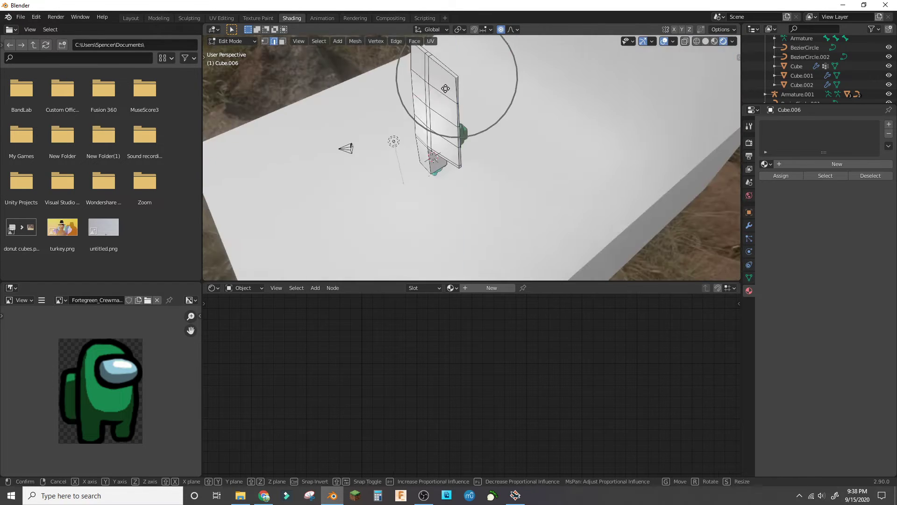
Step: Shape the knife's blade tip with proportional editing
mouse_move(495, 80)
middle_mouse_down()
mouse_move(431, 141)
mouse_move(437, 154)
mouse_move(495, 166)
middle_mouse_up()
left_click(437, 155)
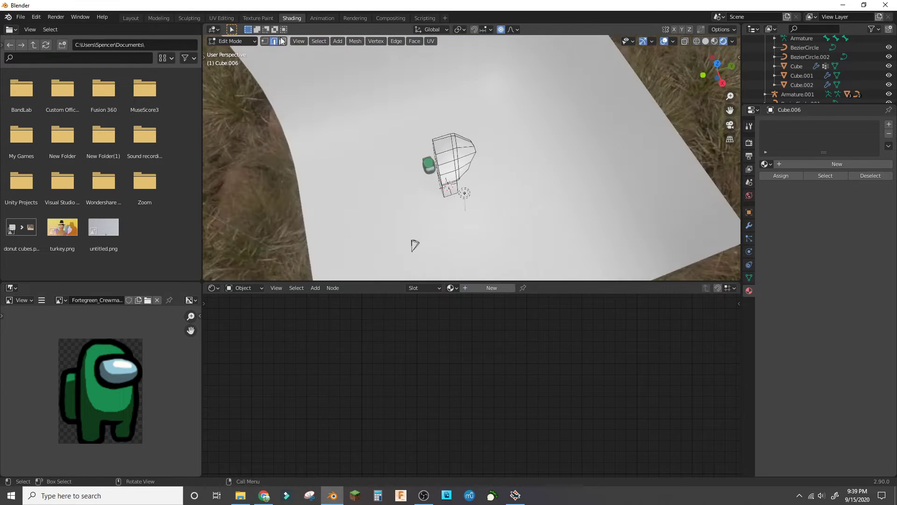
middle_click_drag(415, 245, 491, 210)
scroll(490, 211, "up", 5)
Step: Give the knife a second material slot with a new material
left_click(889, 124)
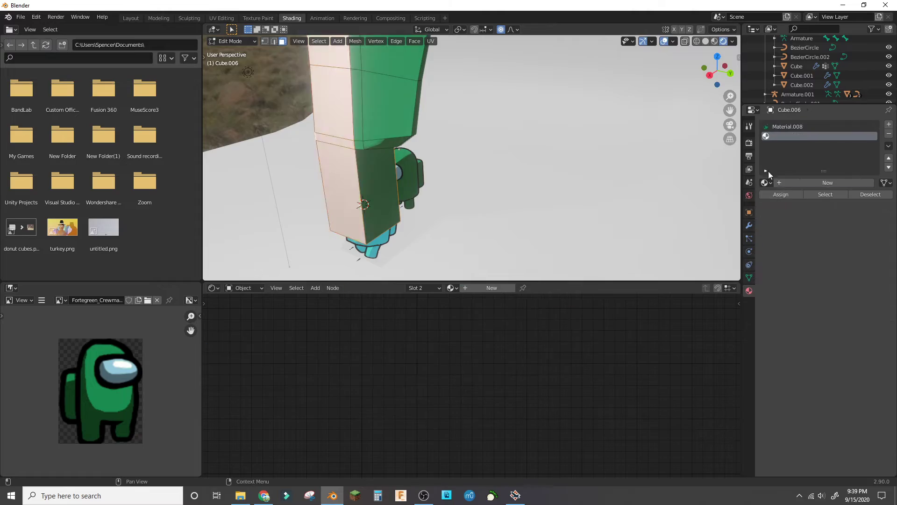
left_click(827, 182)
scroll(476, 144, "up", 5)
scroll(476, 144, "down", 8)
key("Tab")
left_click(442, 183)
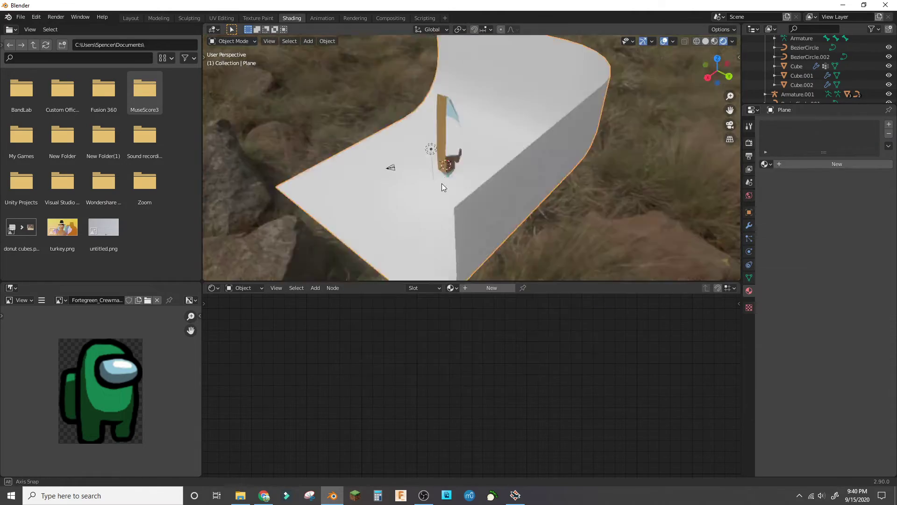